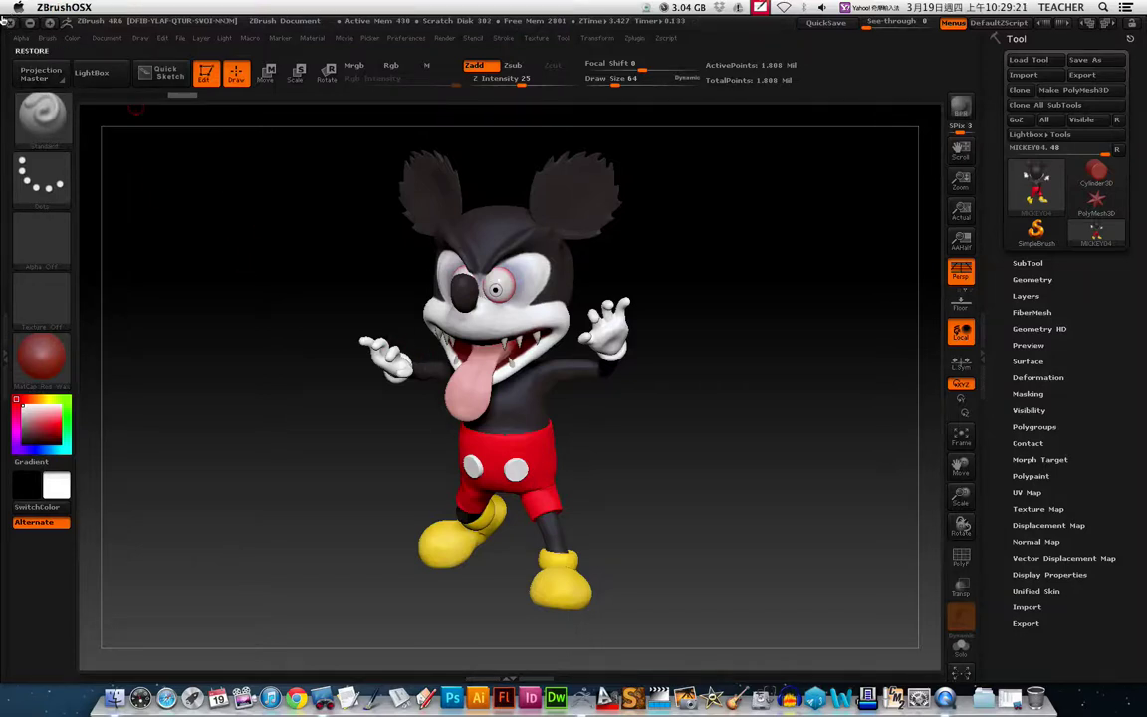
Cancel the close prompt and dock the Movie palette in the right tray.
{"action": "left_click", "coordinate": [10, 21]}
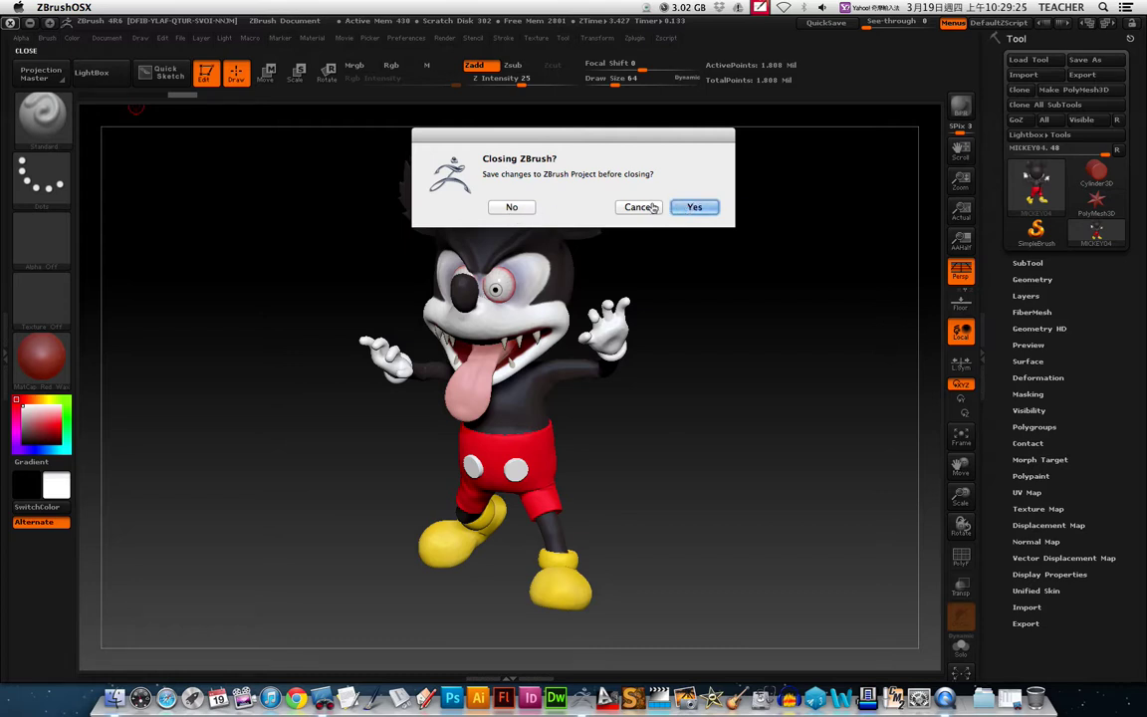
{"action": "key", "text": "Escape"}
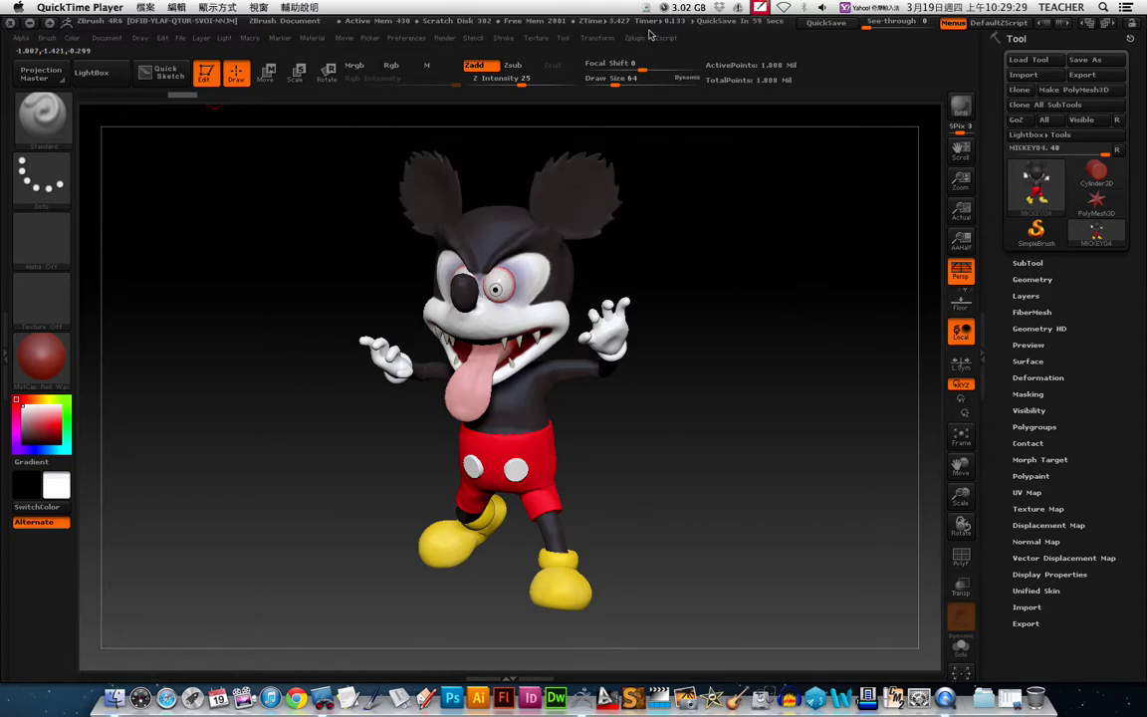
{"action": "left_click", "coordinate": [342, 40]}
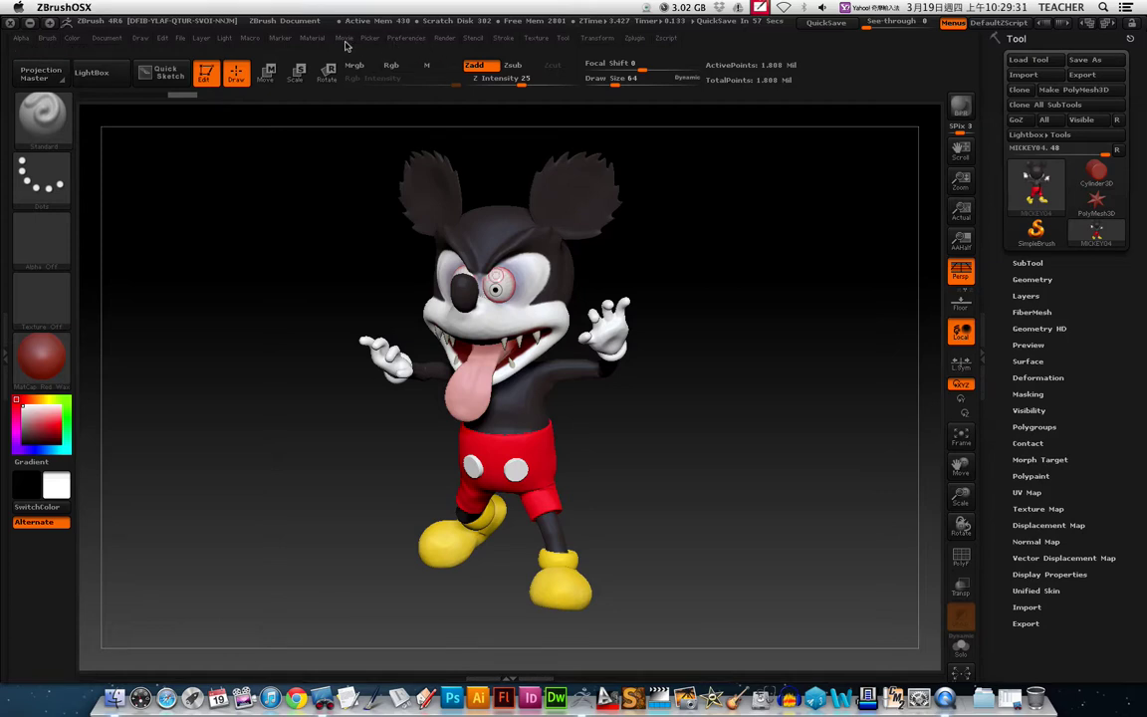
{"action": "left_click", "coordinate": [344, 39]}
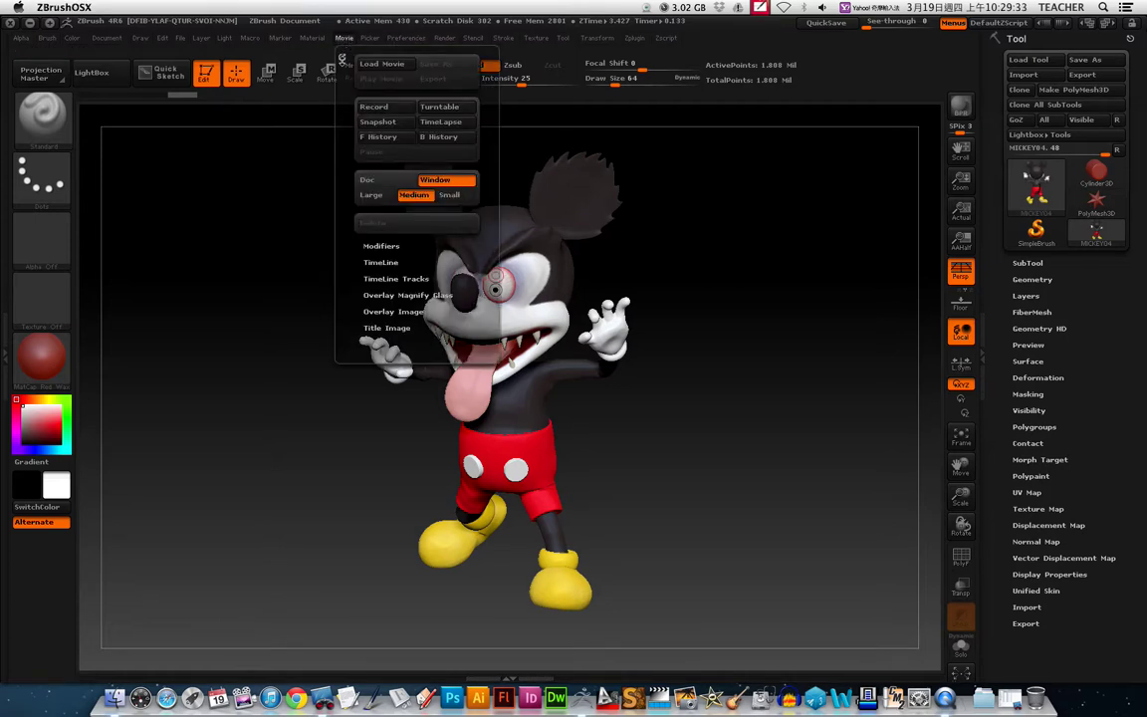
{"action": "left_click", "coordinate": [342, 57]}
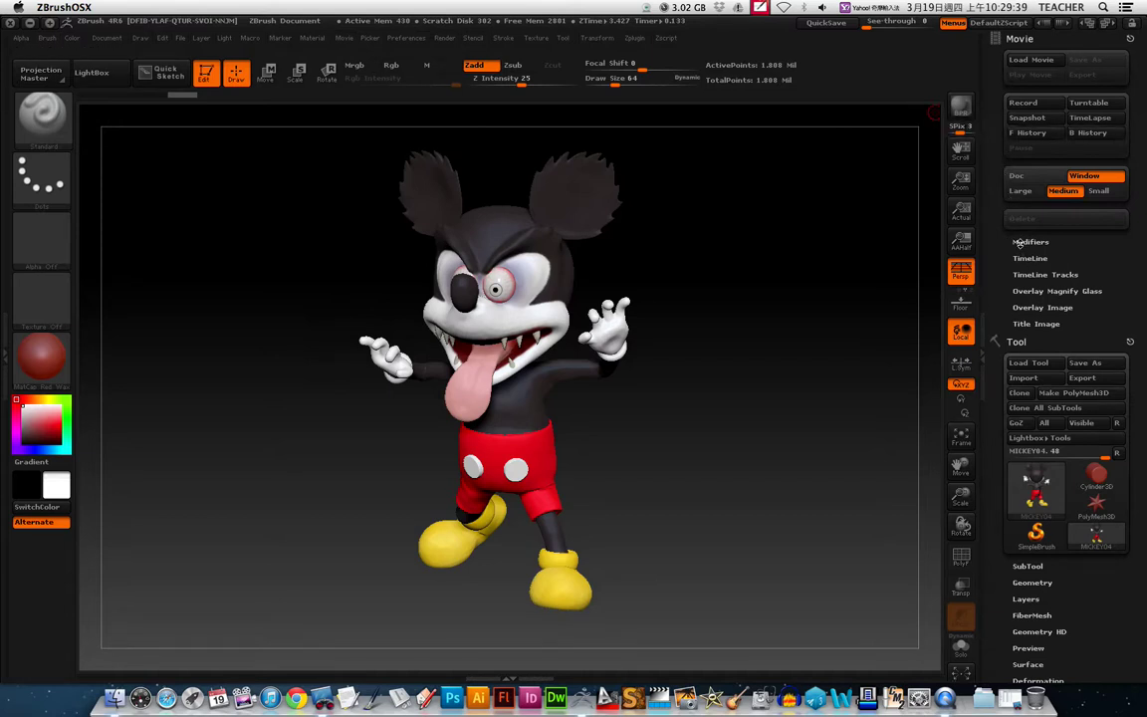
Expand Movie Modifiers, check Recording and Playback FPS at 24, and set Snapshot Time to 2.
{"action": "left_click", "coordinate": [1014, 243]}
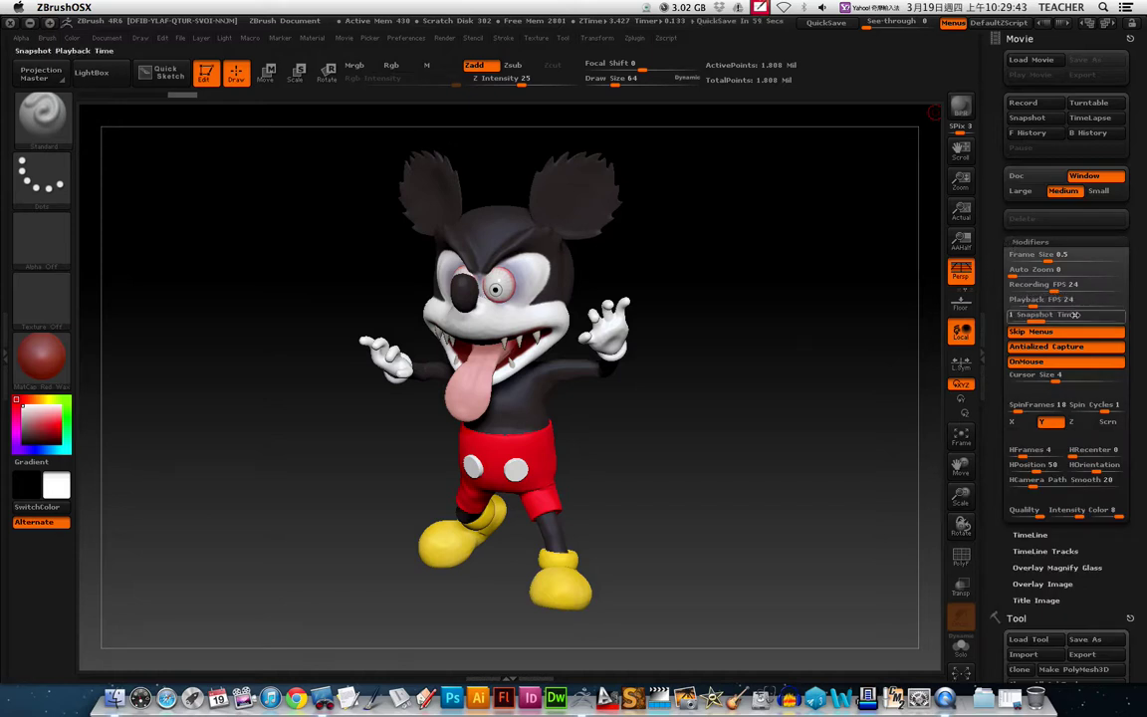
{"action": "left_click", "coordinate": [1019, 287]}
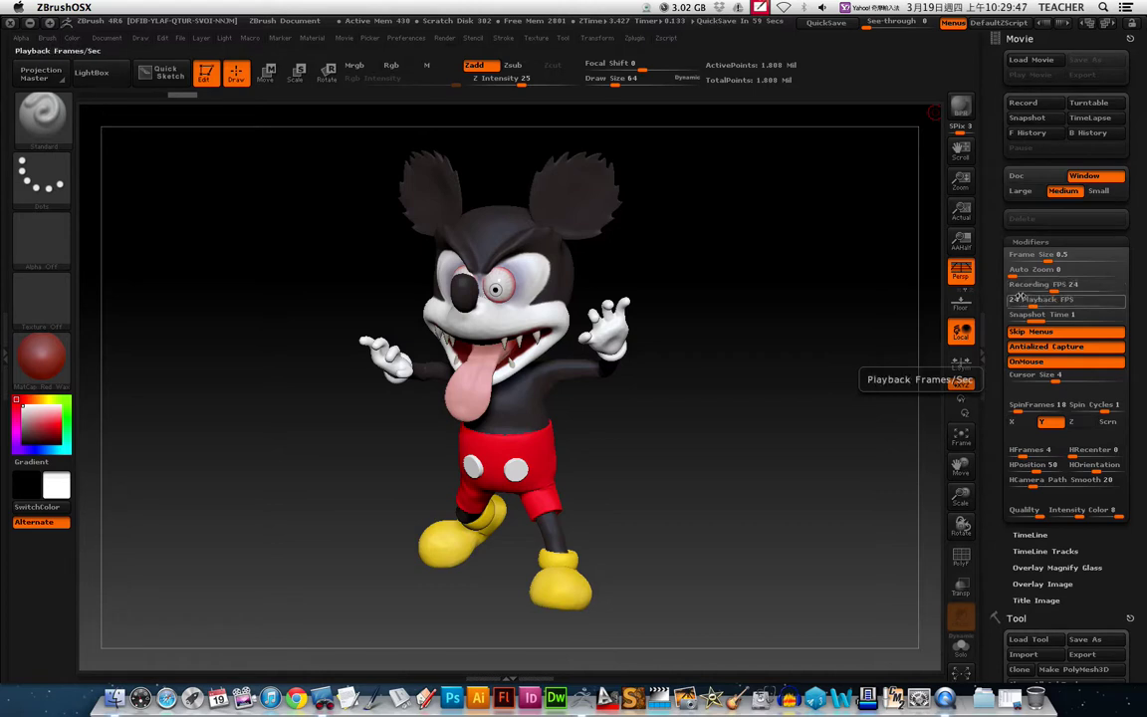
{"action": "left_click", "coordinate": [1020, 300]}
{"action": "left_click", "coordinate": [1042, 286]}
{"action": "left_click", "coordinate": [1017, 302]}
{"action": "left_click", "coordinate": [1052, 315]}
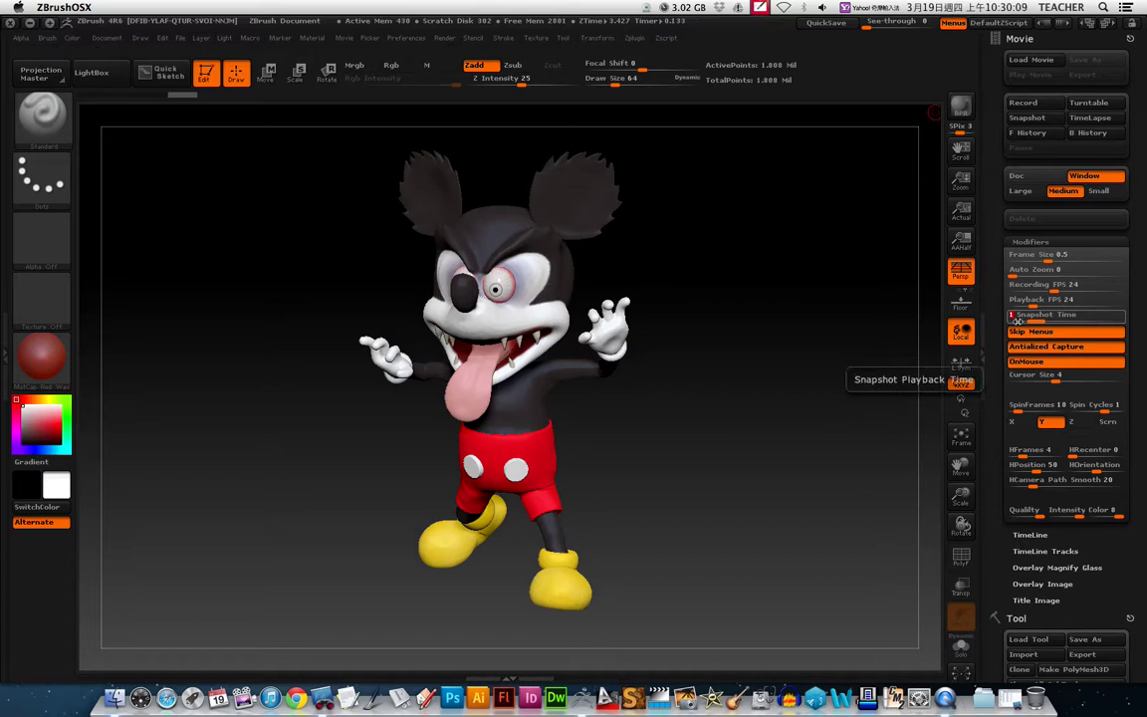
Switch the keyboard input method to US English.
{"action": "left_click", "coordinate": [869, 8]}
{"action": "left_click", "coordinate": [877, 38]}
{"action": "left_click", "coordinate": [869, 8]}
{"action": "left_click", "coordinate": [881, 24]}
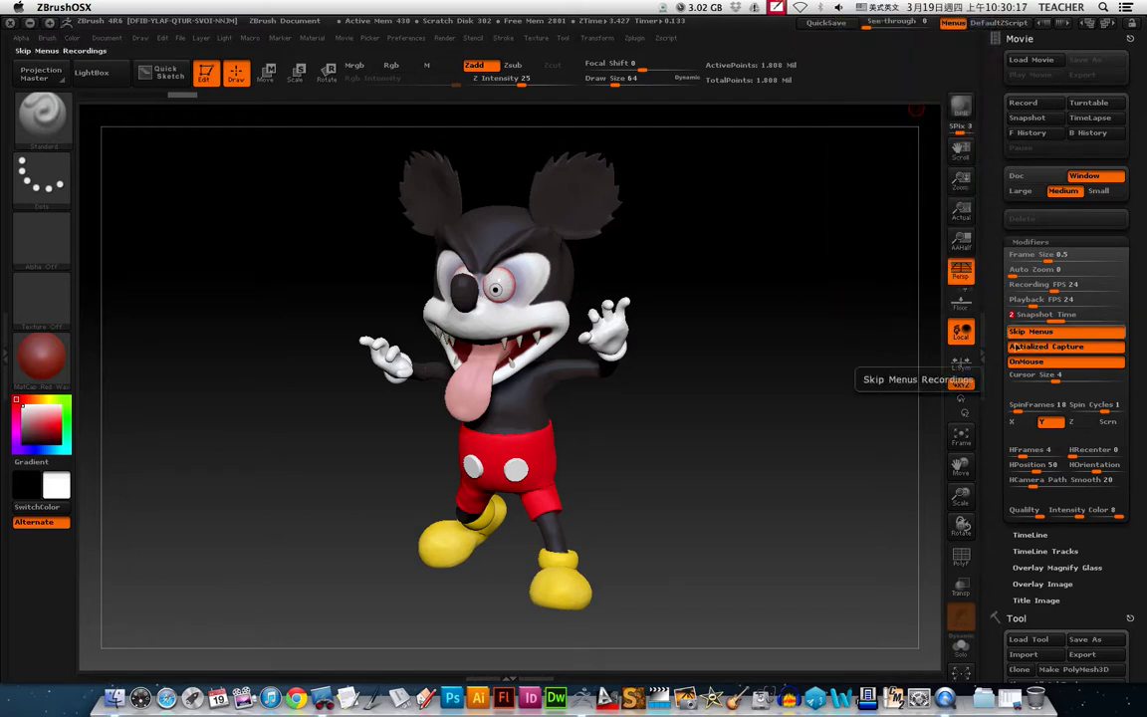
Set SpinFrames to 250 and switch movie recording to document-only (Doc) capture.
{"action": "left_click", "coordinate": [1017, 407]}
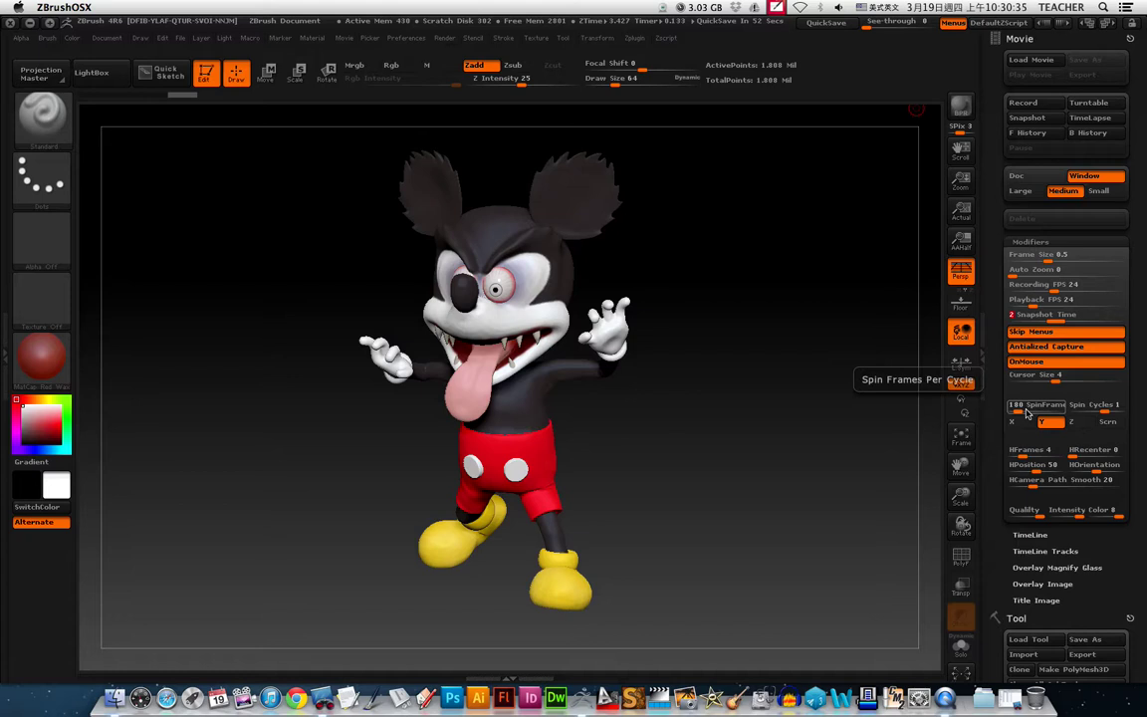
{"action": "left_click", "coordinate": [1017, 407]}
{"action": "type", "text": "250"}
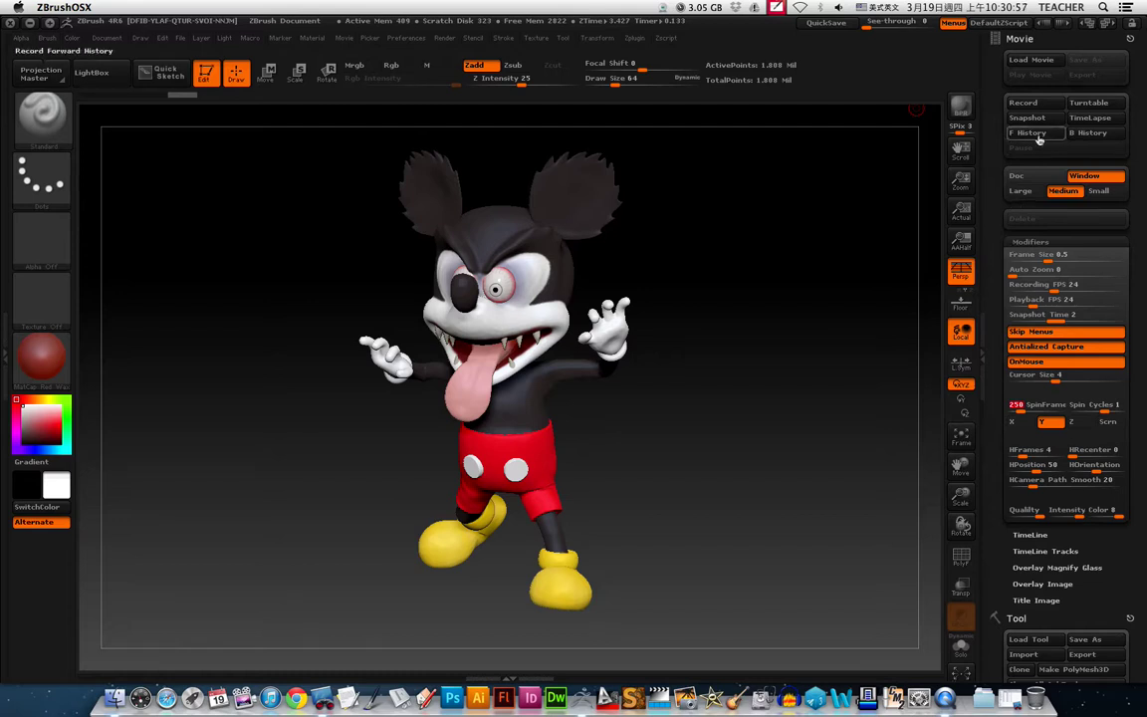
{"action": "left_click", "coordinate": [1020, 179]}
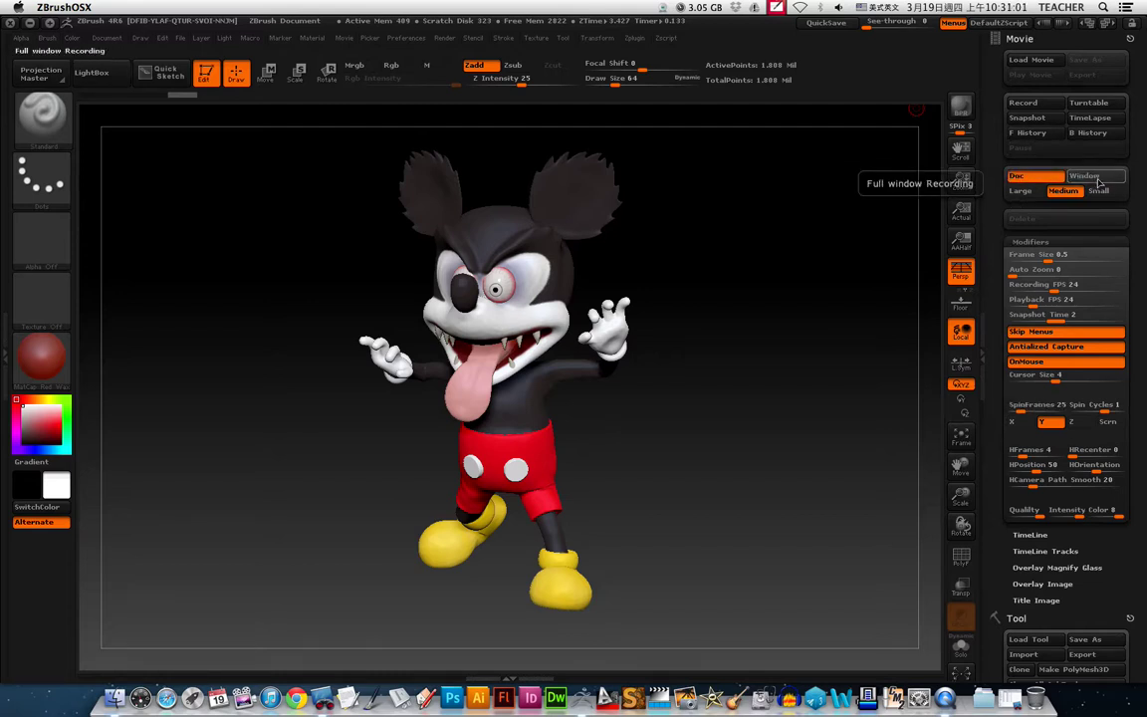
Set the movie size to Large and record a turntable of the Mickey sculpt.
{"action": "left_click", "coordinate": [1022, 193]}
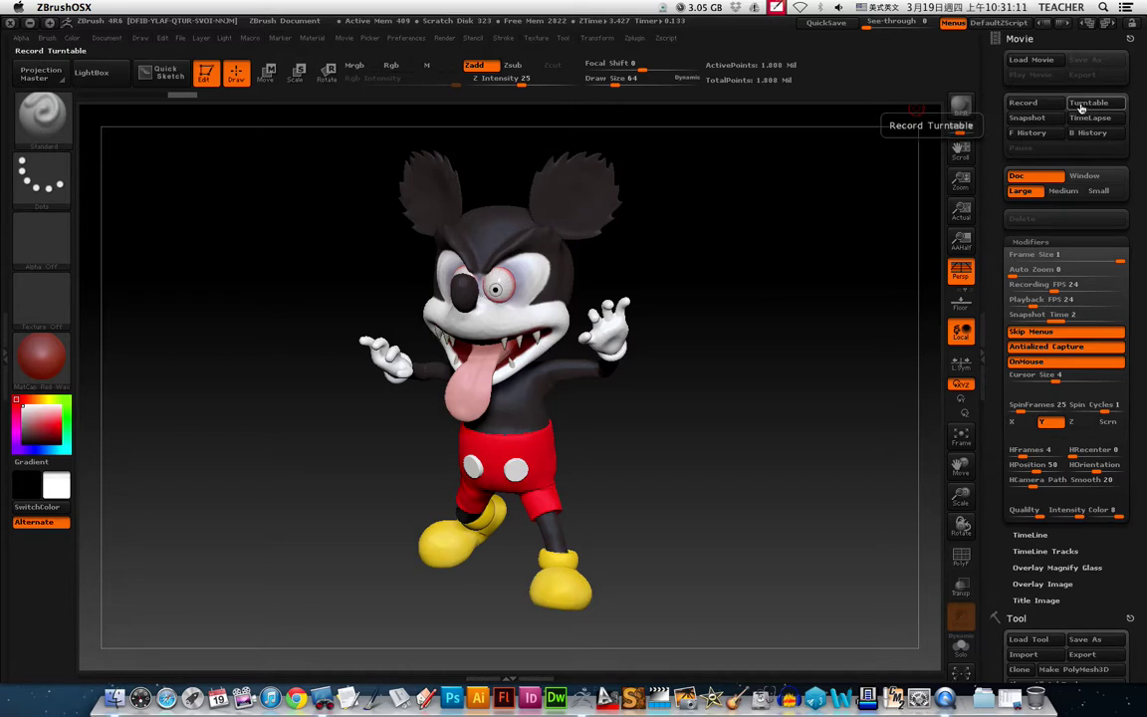
{"action": "left_click", "coordinate": [1082, 106]}
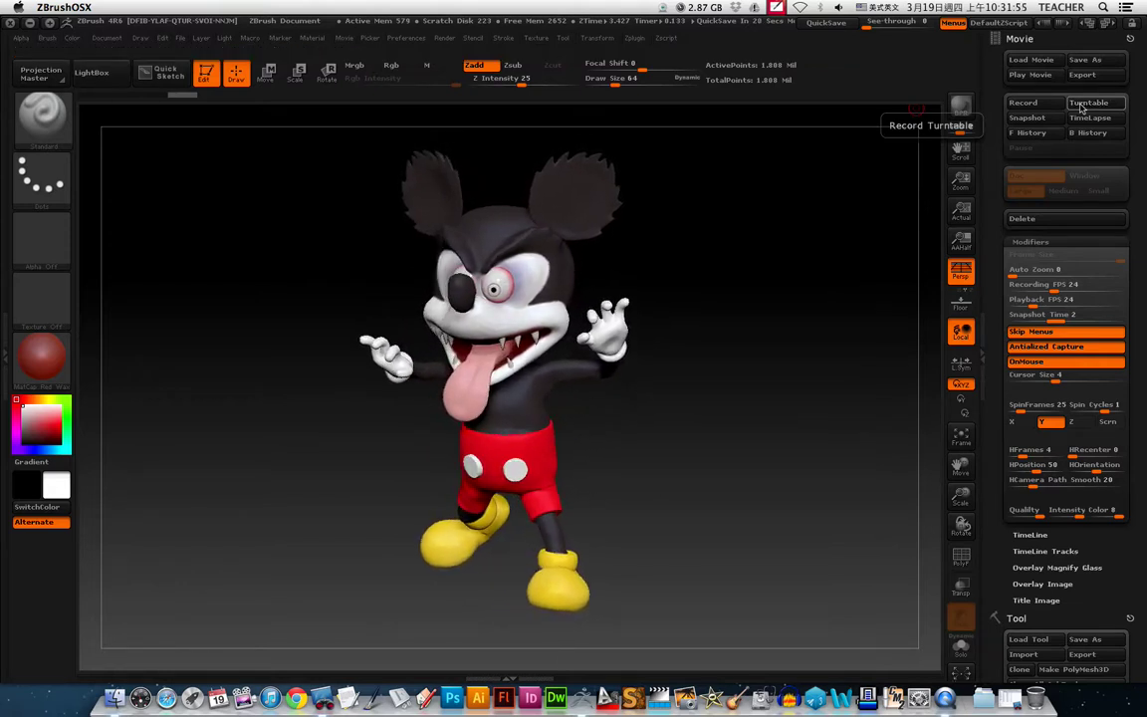
Play back the recorded turntable movie, then scroll the right tray up.
{"action": "left_click", "coordinate": [1030, 77]}
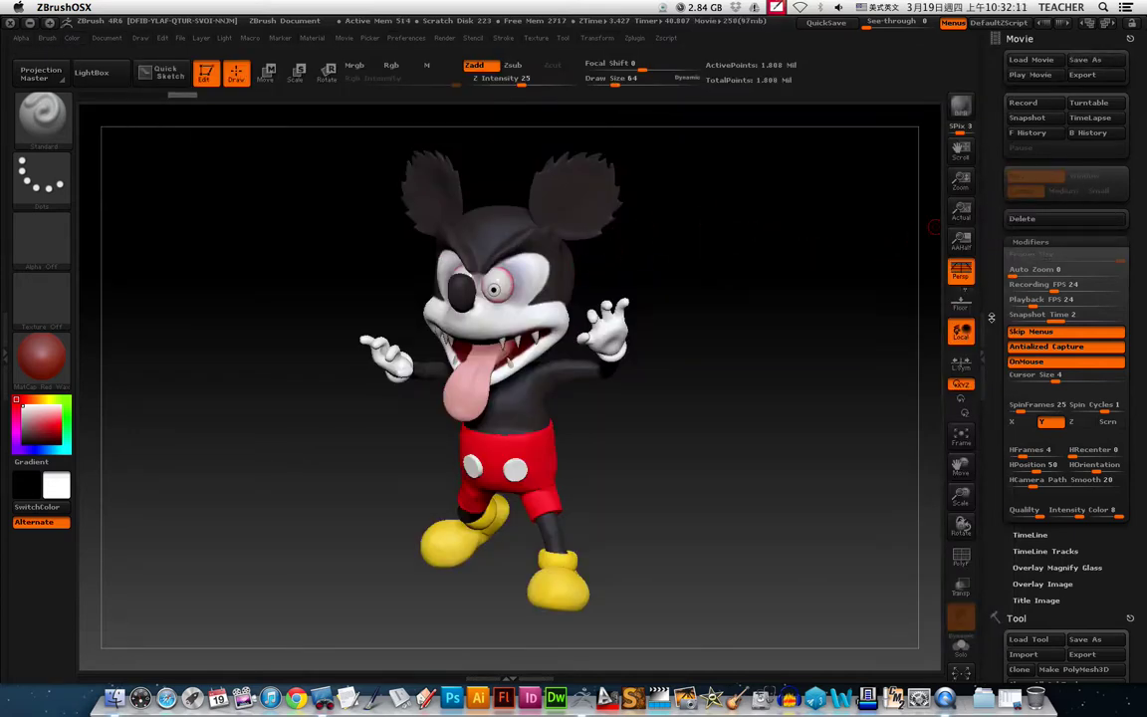
{"action": "mouse_move", "coordinate": [993, 418]}
{"action": "left_mouse_down"}
{"action": "mouse_move", "coordinate": [998, 282]}
{"action": "mouse_move", "coordinate": [1002, 325]}
{"action": "left_mouse_up"}
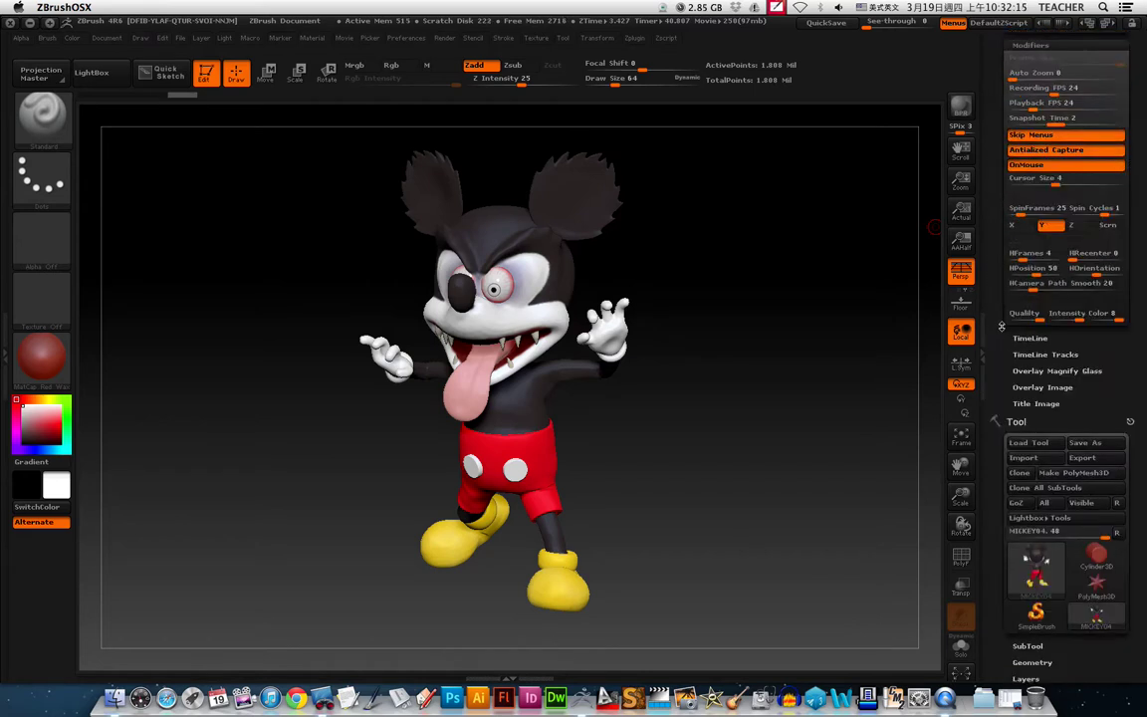
Set the Title Image FadeIn Time to 0 and expand the Overlay Image settings.
{"action": "left_click", "coordinate": [1021, 403]}
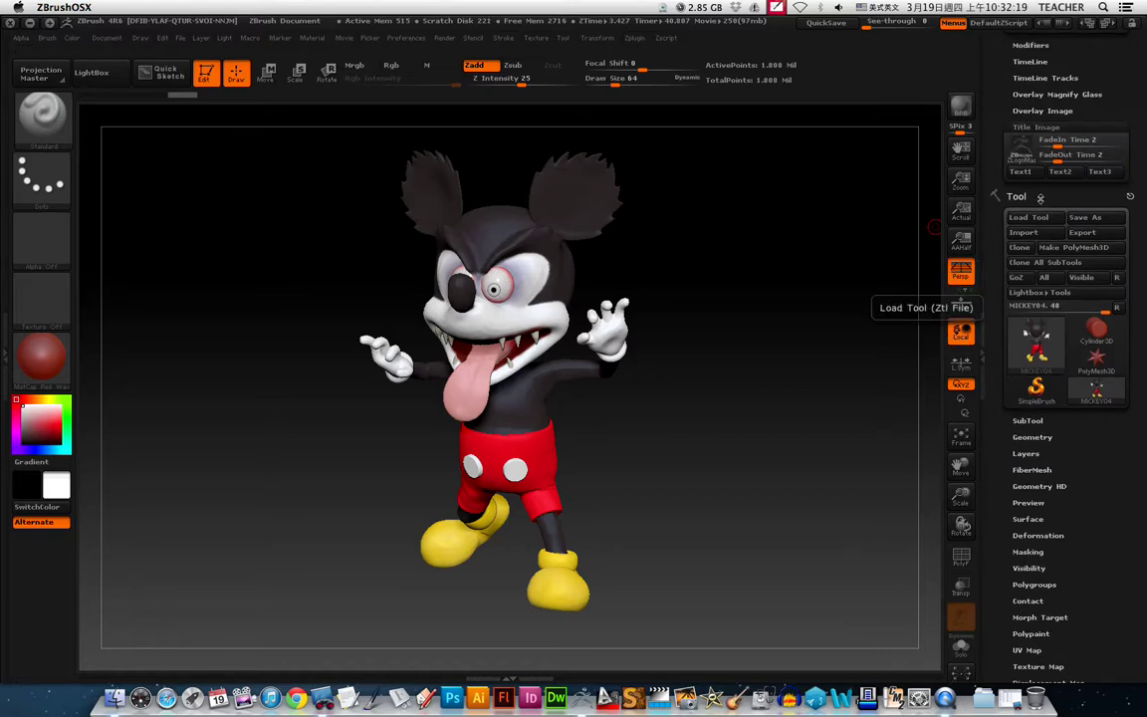
{"action": "mouse_move", "coordinate": [1020, 149]}
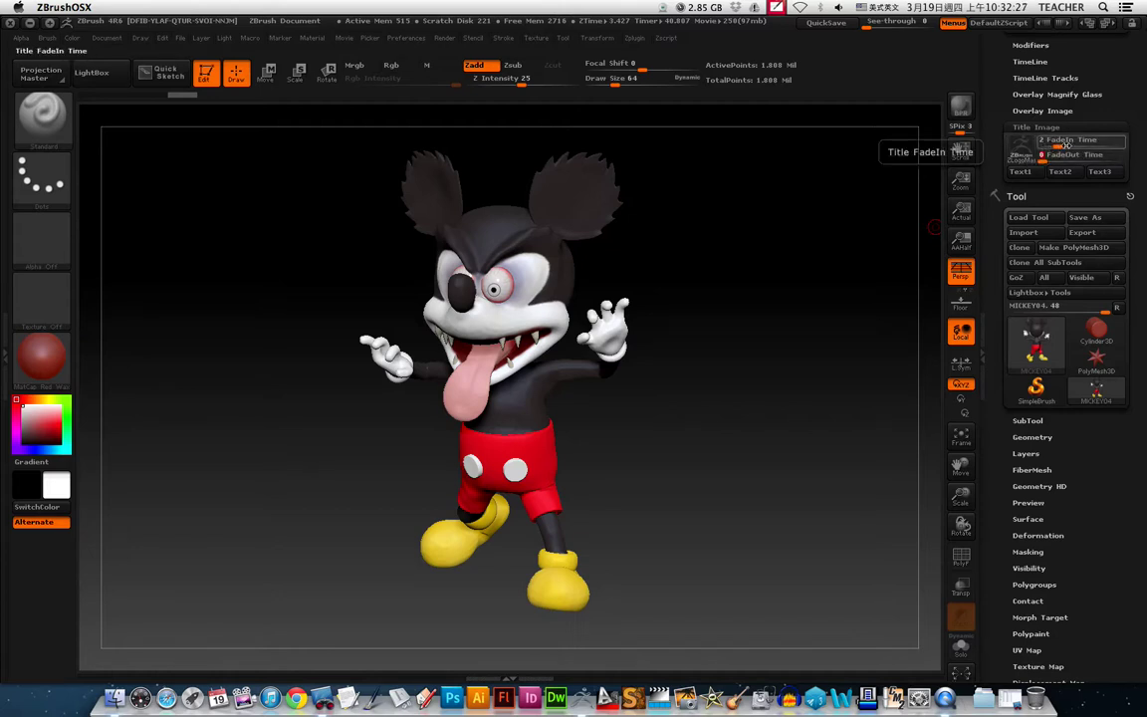
{"action": "left_click_drag", "start_coordinate": [1061, 145], "coordinate": [1036, 144]}
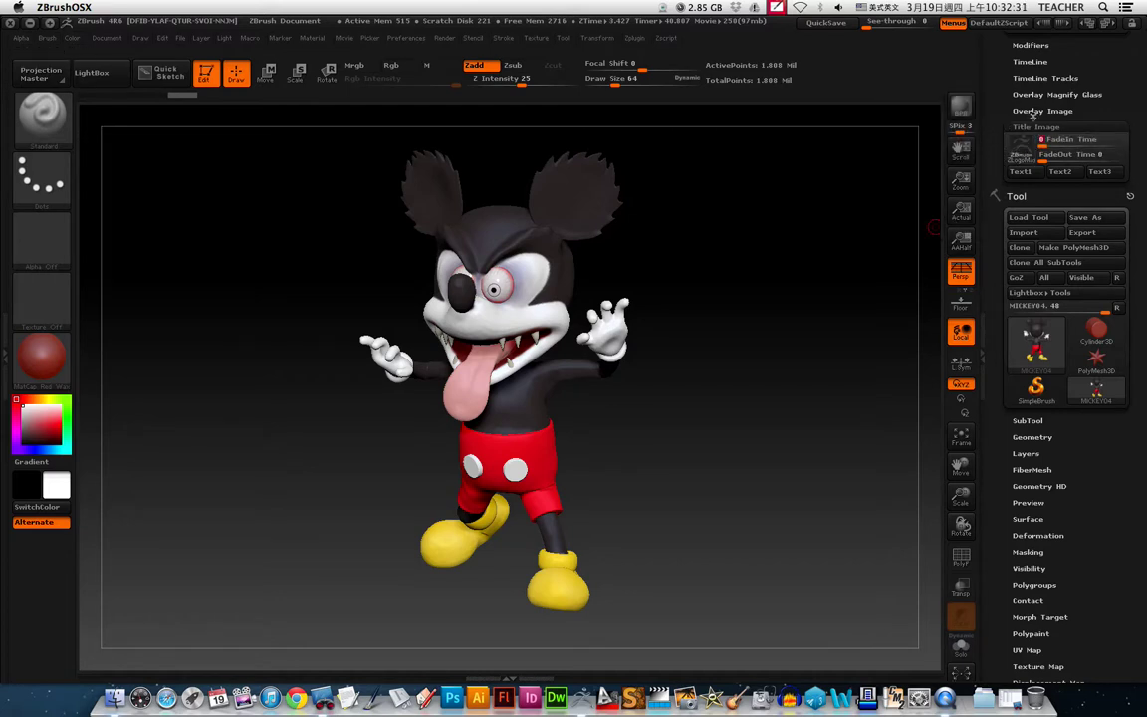
{"action": "left_click", "coordinate": [1035, 110]}
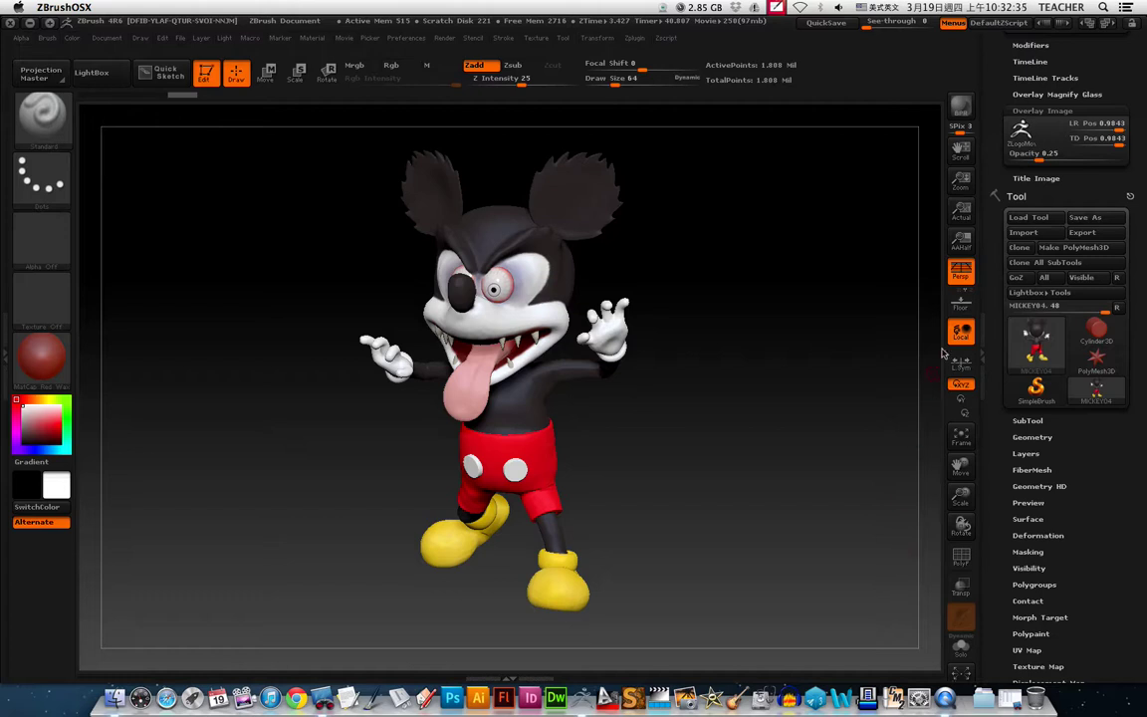
{"action": "scroll", "coordinate": [998, 169], "scroll_direction": "up", "scroll_amount": 3}
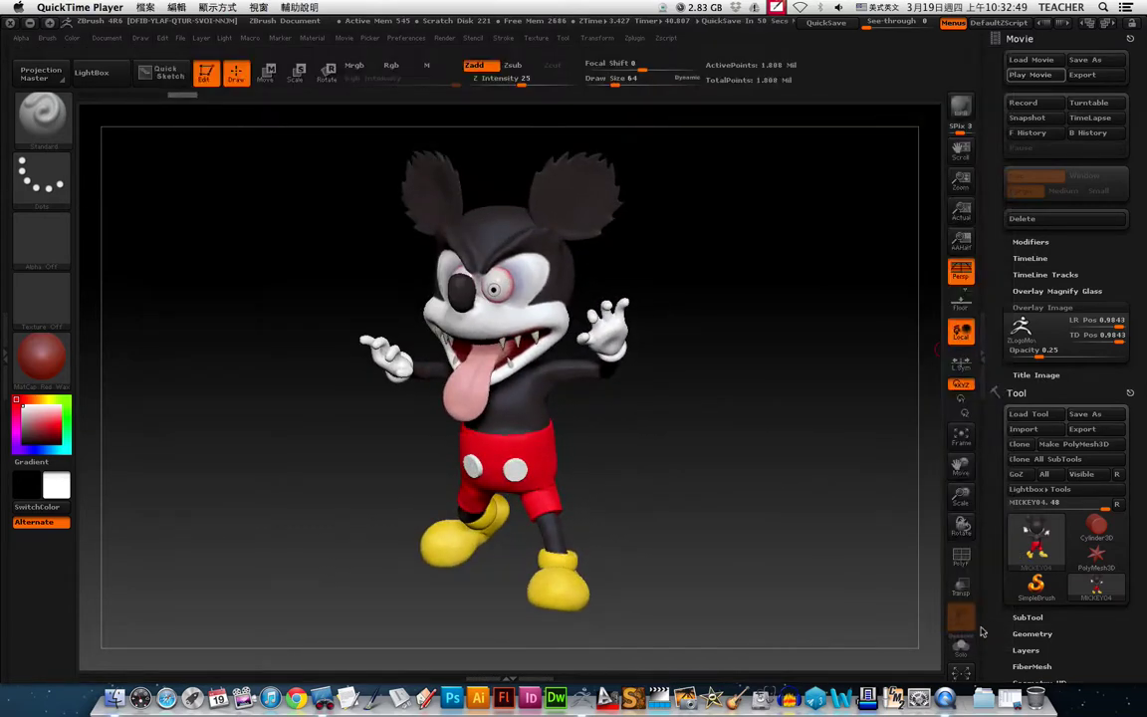
Export the turntable as H.264 movie '02ZBrush Movie.mov' to the Desktop.
{"action": "left_click", "coordinate": [1083, 76]}
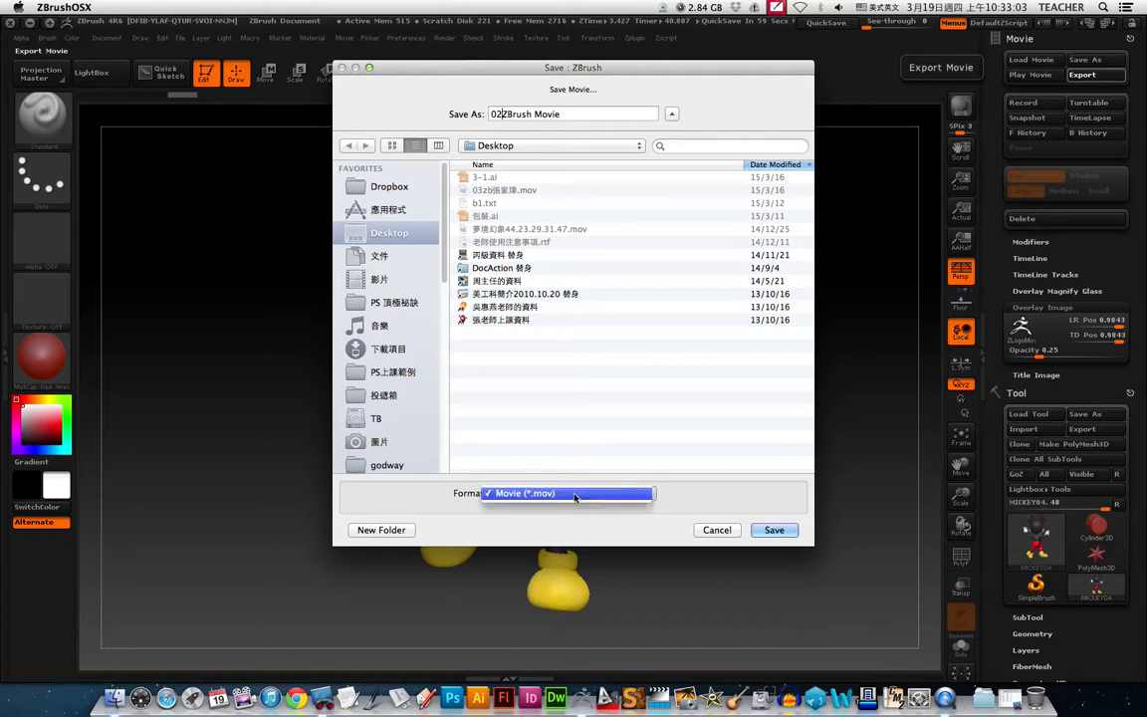
{"action": "left_click", "coordinate": [774, 530]}
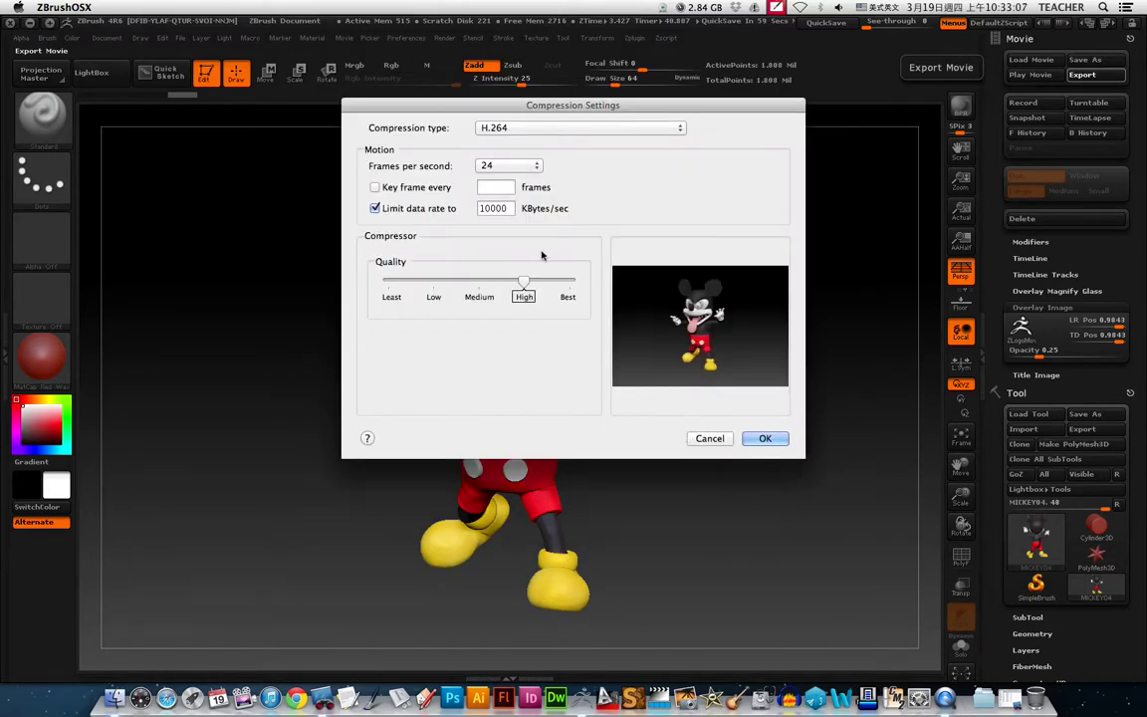
{"action": "left_click", "coordinate": [765, 439]}
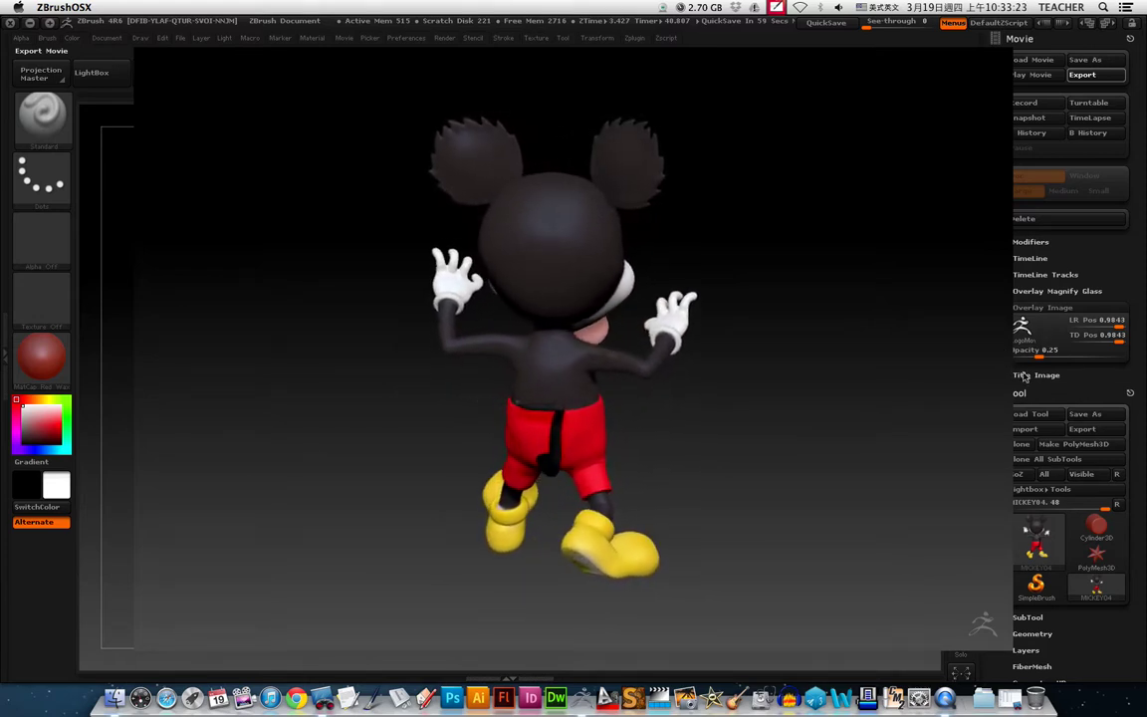
Move the Remote Desktop window out of the way and return to ZBrush.
{"action": "left_click", "coordinate": [332, 699]}
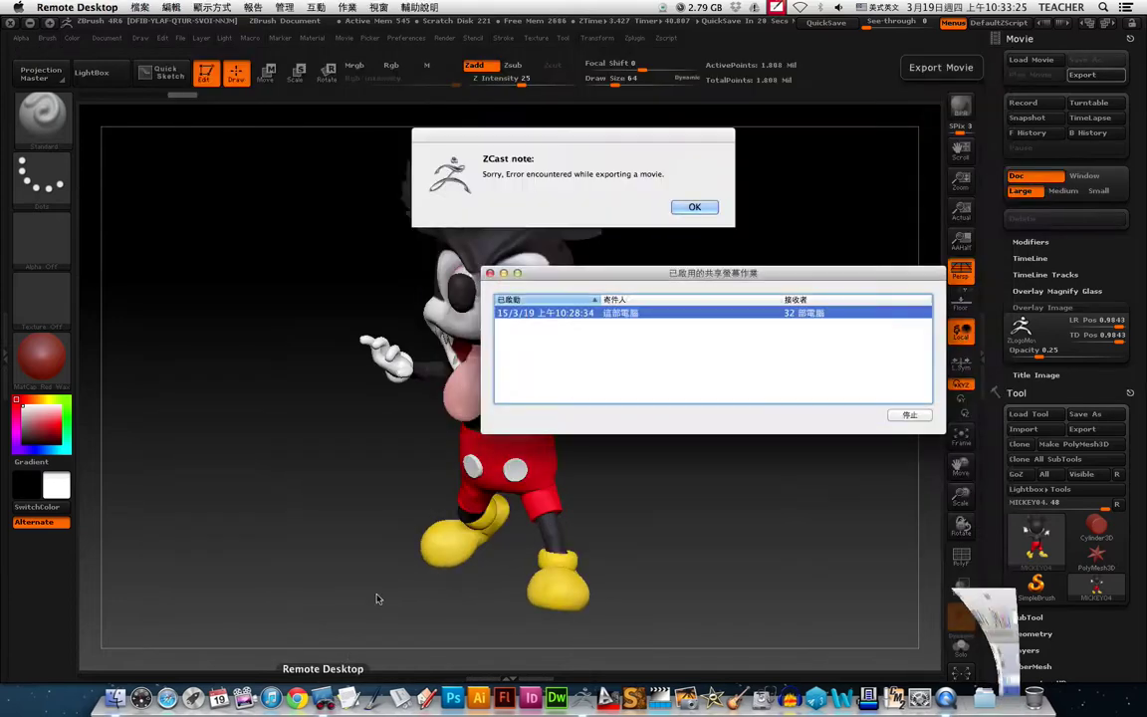
{"action": "mouse_move", "coordinate": [837, 42]}
{"action": "left_mouse_down"}
{"action": "mouse_move", "coordinate": [813, 199]}
{"action": "mouse_move", "coordinate": [828, 499]}
{"action": "left_mouse_up"}
{"action": "left_click", "coordinate": [652, 214]}
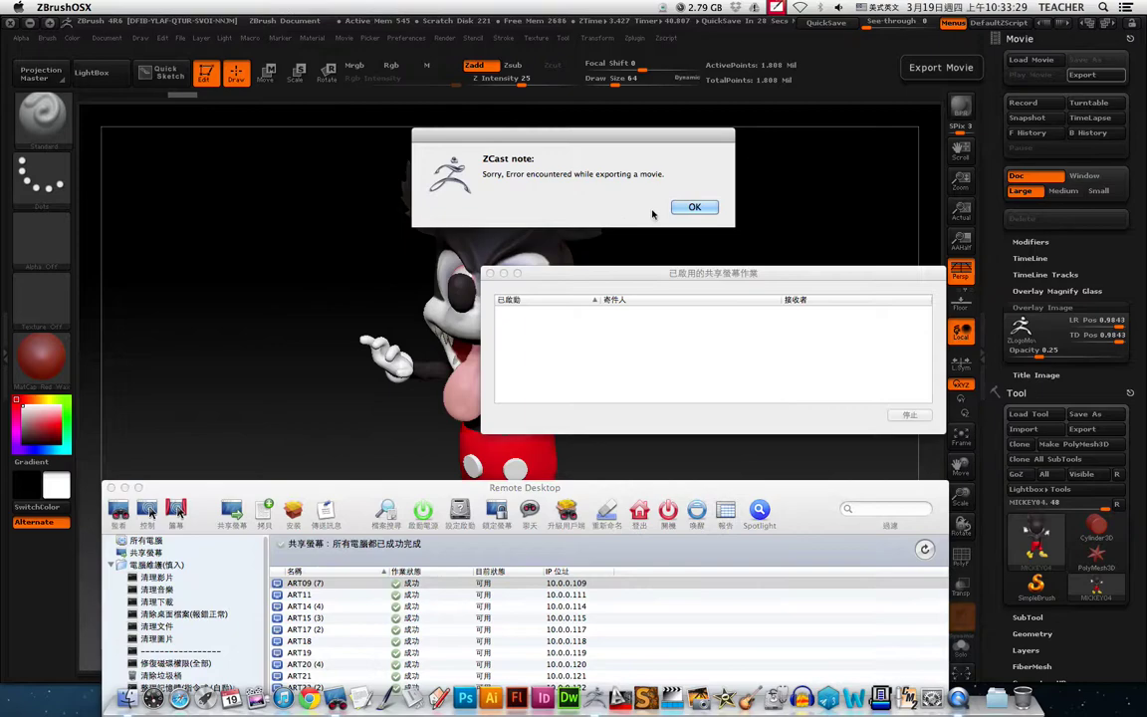